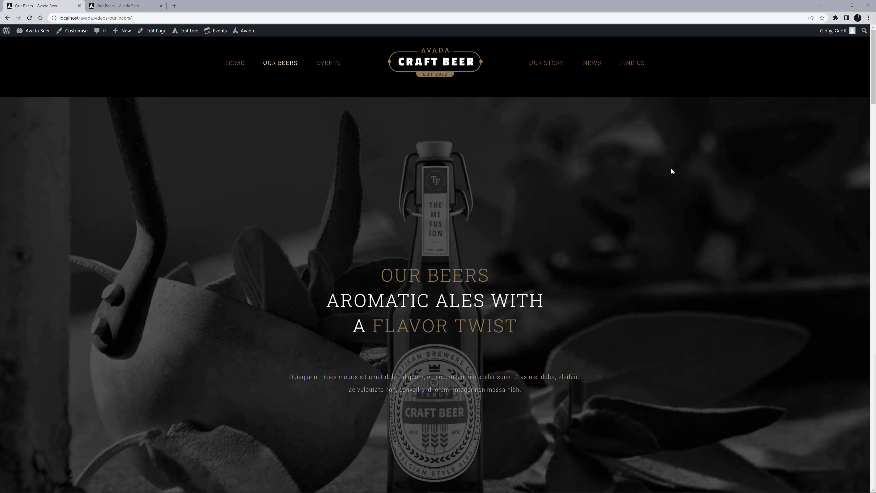
# Step: Look through the published Our Beers page from the hero section down to the Avada Fury section
pyautogui.scroll(-2, 671, 171)
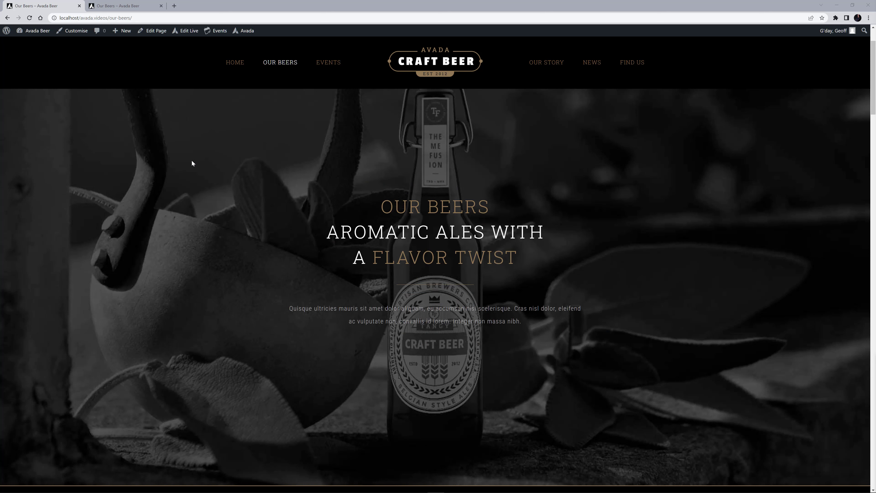
pyautogui.scroll(-7, 192, 161)
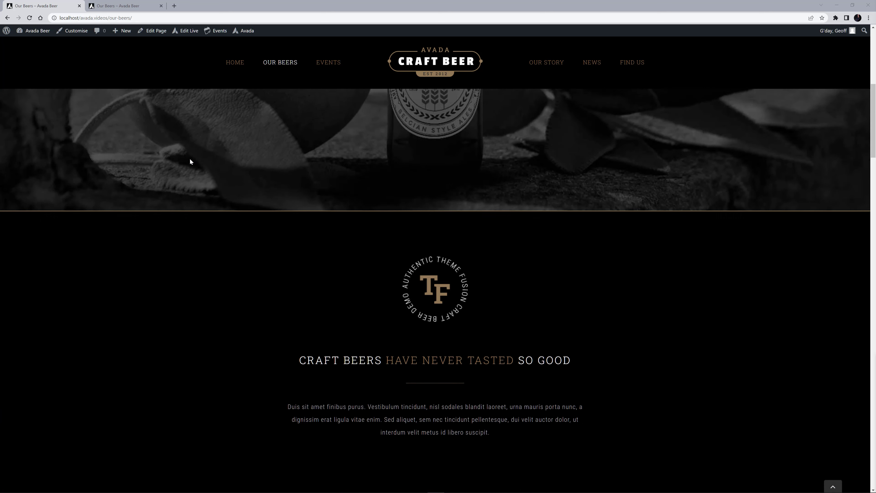
pyautogui.scroll(-3, 190, 159)
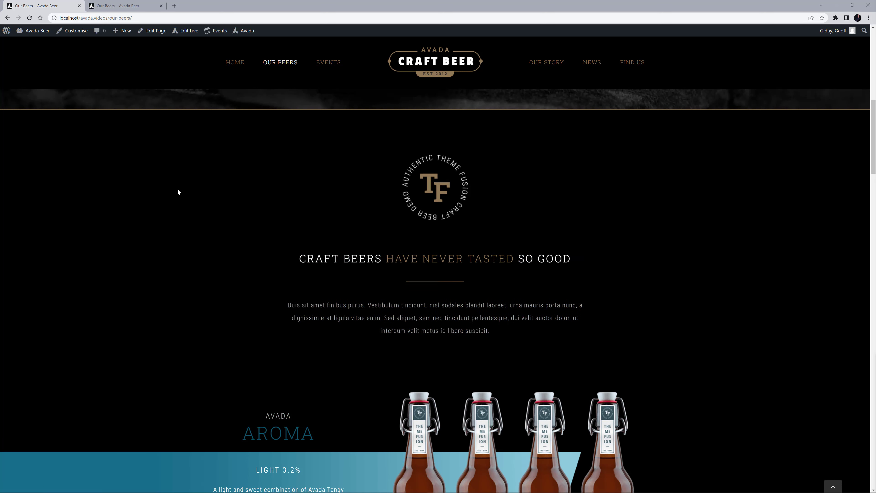
pyautogui.scroll(-3, 172, 186)
pyautogui.scroll(-3, 172, 191)
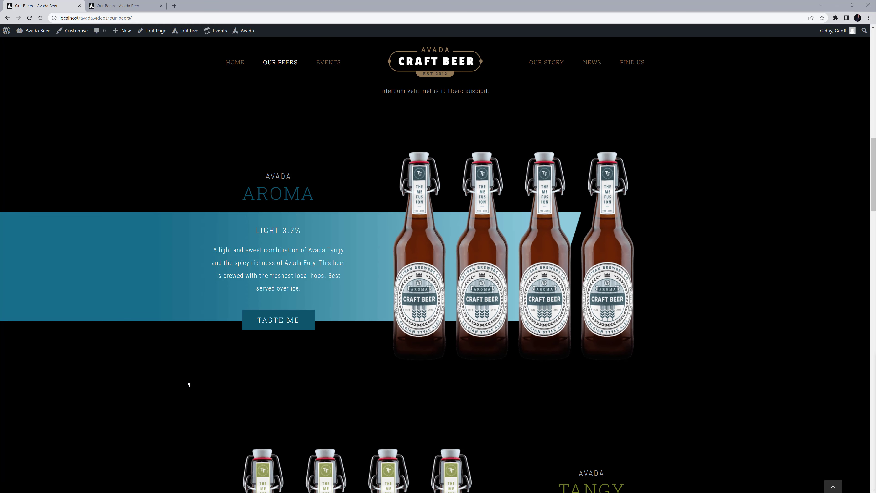
pyautogui.scroll(-5, 187, 382)
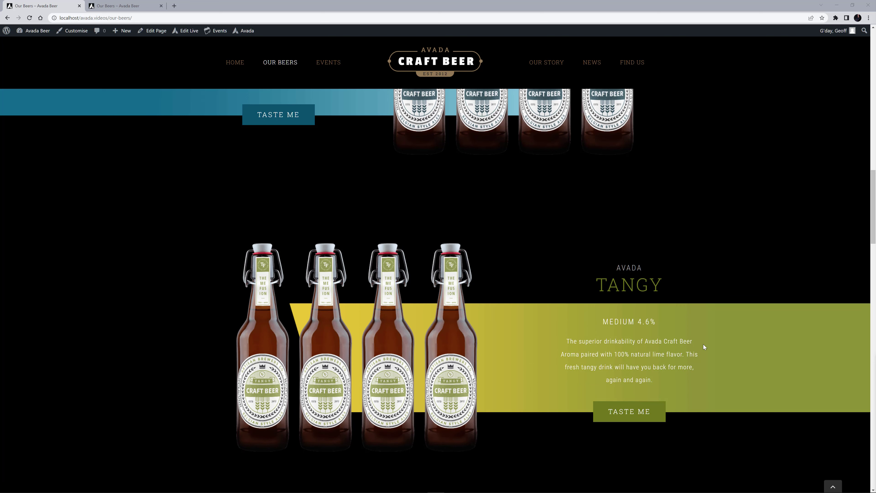
pyautogui.scroll(-4, 704, 348)
pyautogui.scroll(-4, 91, 324)
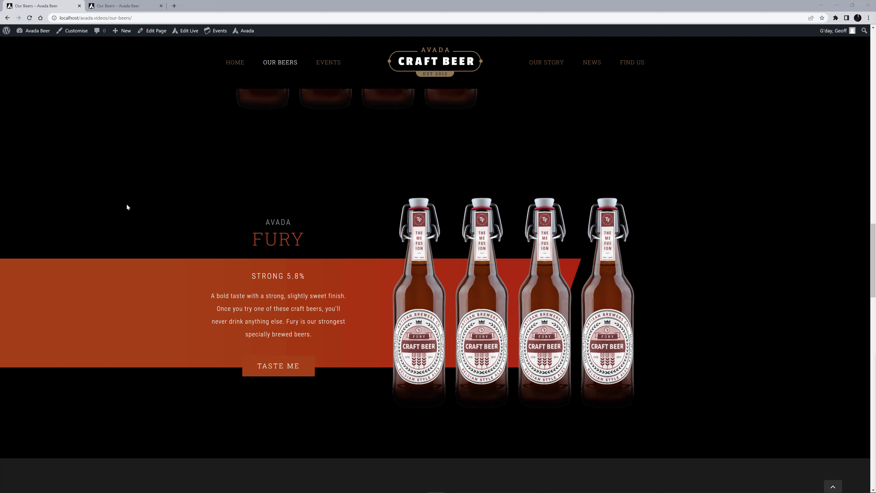
# Step: Switch to the Avada Live view of the page and examine the hero text column's hover-state Transform settings
pyautogui.click(116, 6)
pyautogui.click(355, 257)
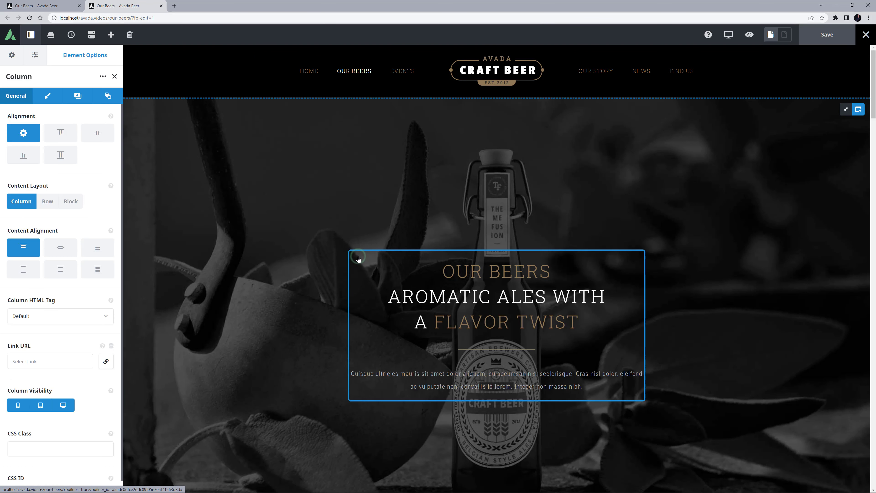
pyautogui.click(107, 97)
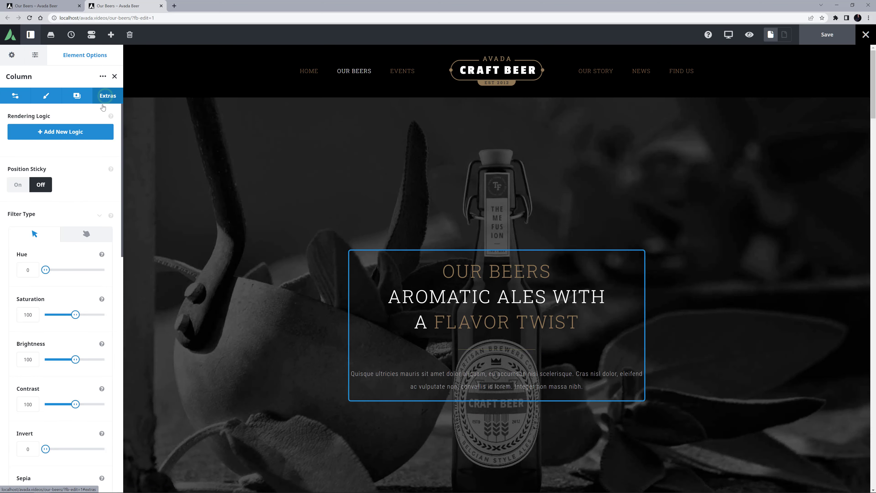
pyautogui.scroll(-10, 68, 236)
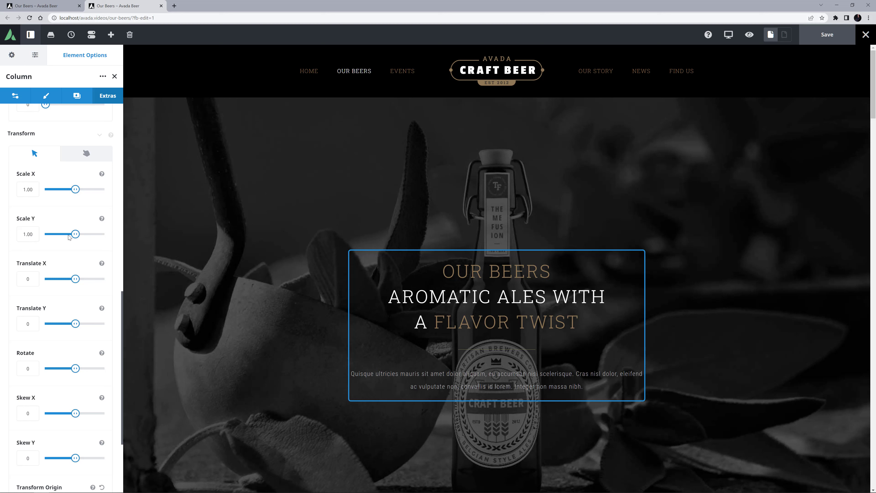
pyautogui.click(89, 152)
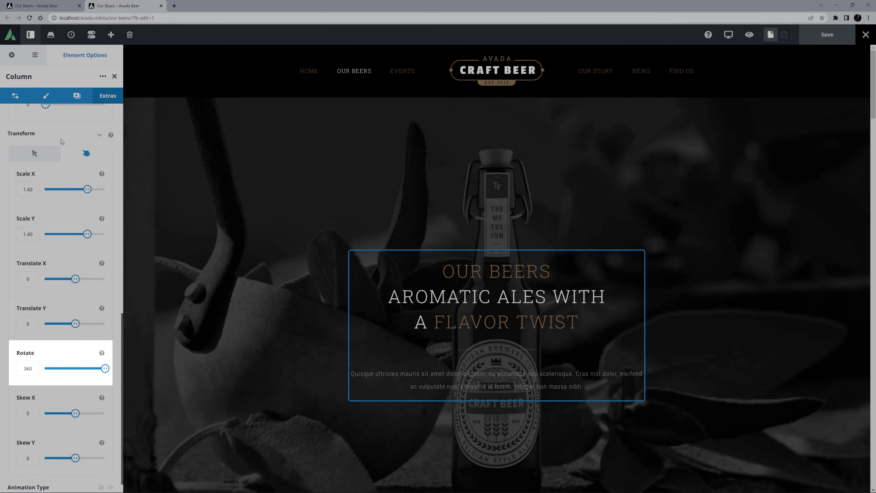
# Step: Inspect the normal and hover-state Transform settings of the column holding the TF logo and "Craft Beers Have Never Tasted So Good"
pyautogui.scroll(-10, 229, 229)
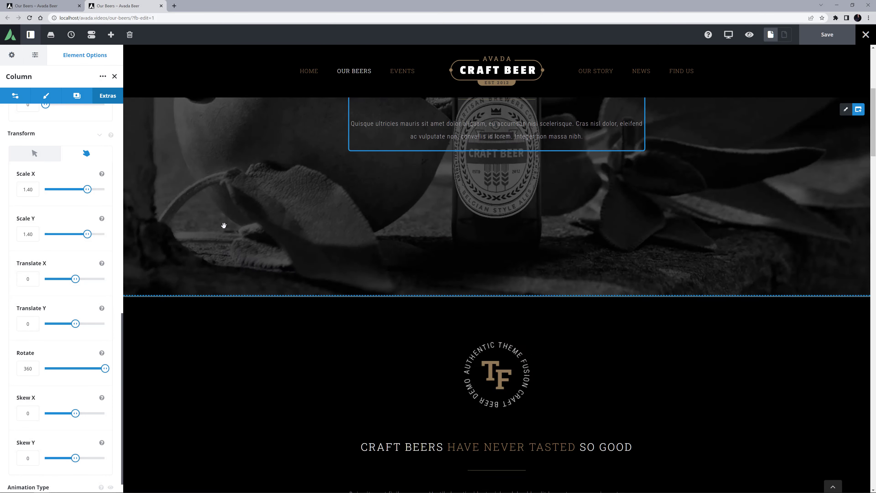
pyautogui.click(357, 153)
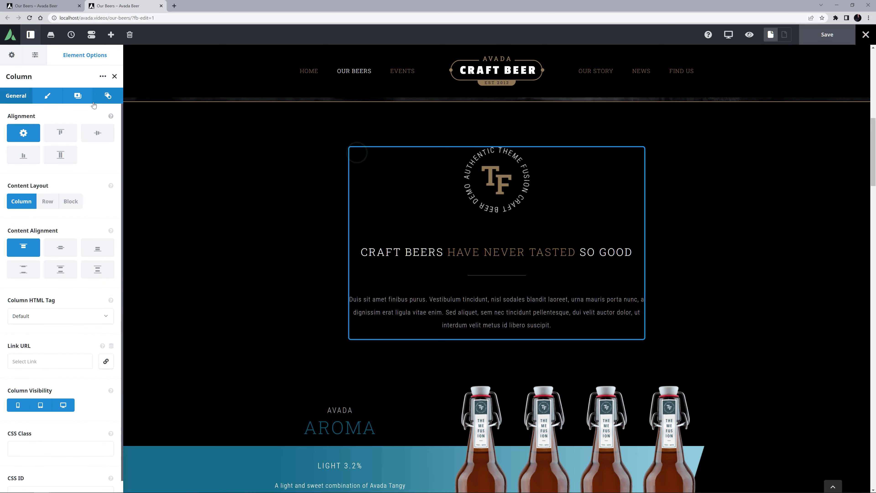
pyautogui.click(105, 96)
pyautogui.scroll(-14, 88, 254)
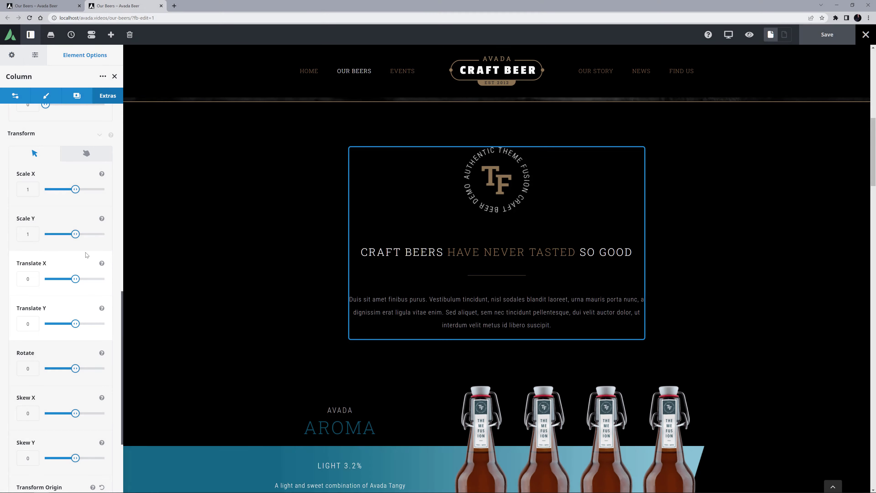
pyautogui.click(88, 156)
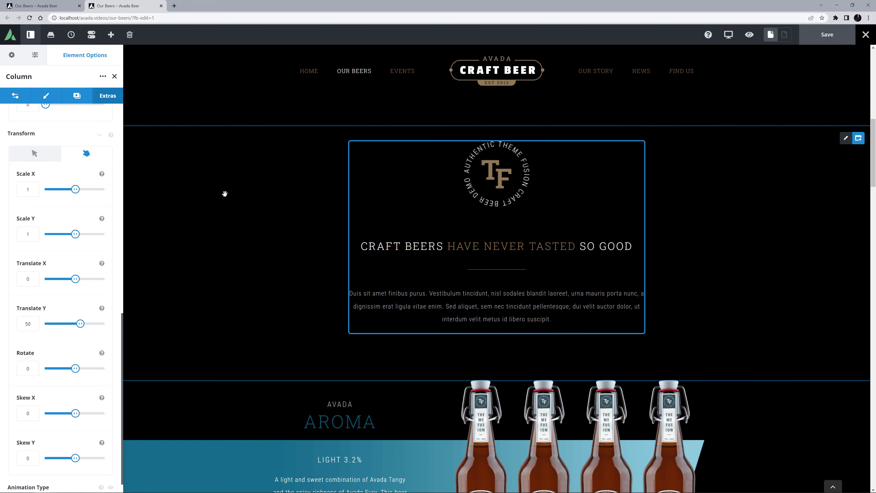
# Step: Examine the Transform Origin and hover-state Transform values of the Avada Aroma text column
pyautogui.scroll(-5, 223, 194)
pyautogui.click(279, 152)
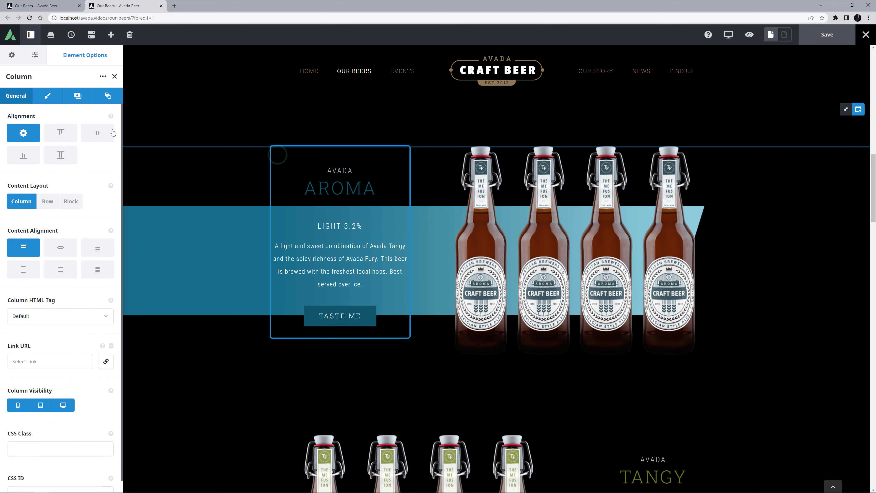
pyautogui.click(107, 96)
pyautogui.scroll(-10, 72, 238)
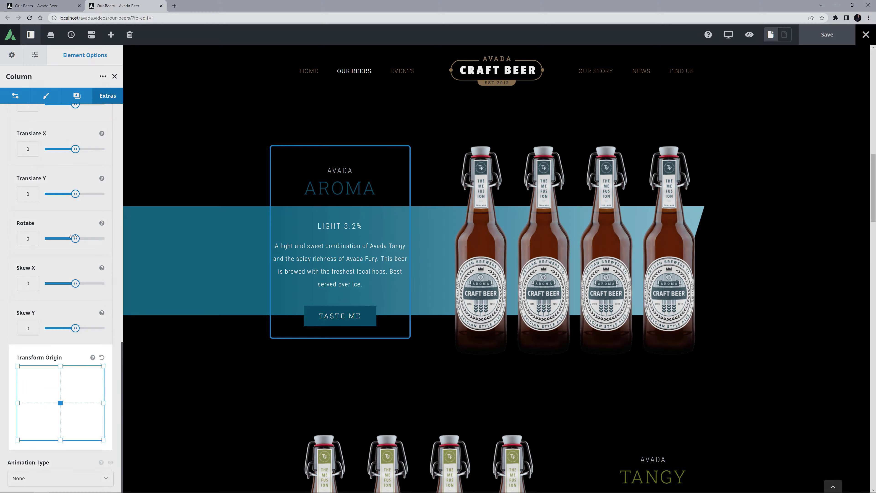
pyautogui.scroll(5, 72, 237)
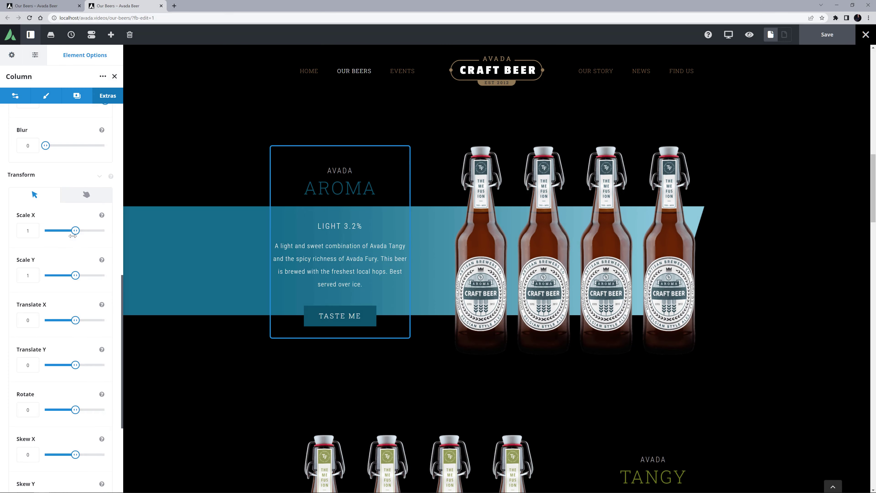
pyautogui.click(83, 195)
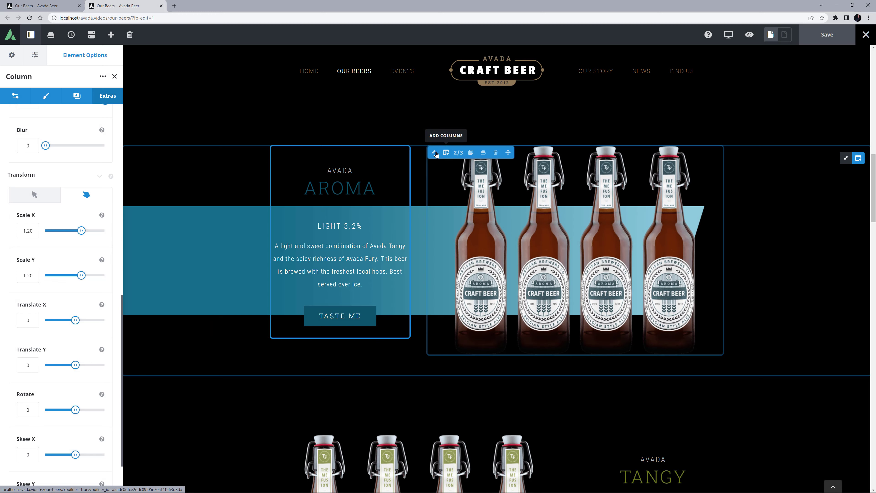
# Step: Open the Aroma bottles column's options and check its Transform Origin
pyautogui.click(434, 154)
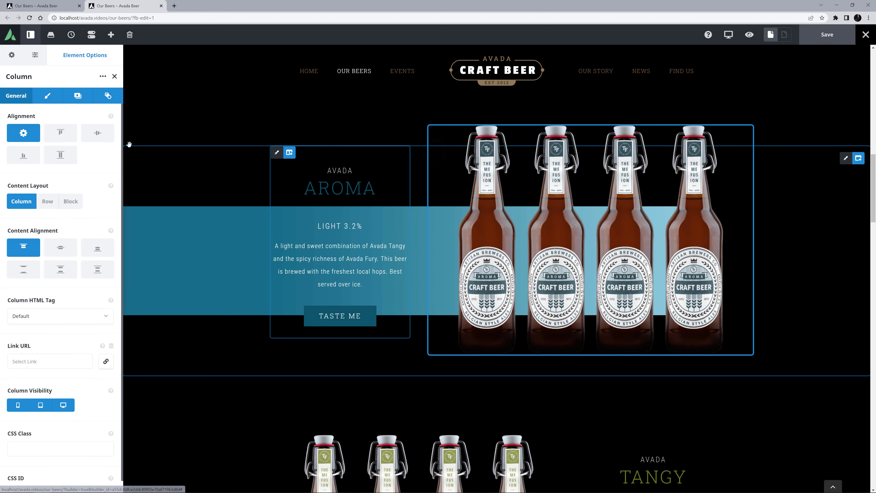
pyautogui.click(108, 96)
pyautogui.scroll(-5, 80, 238)
pyautogui.scroll(-10, 79, 237)
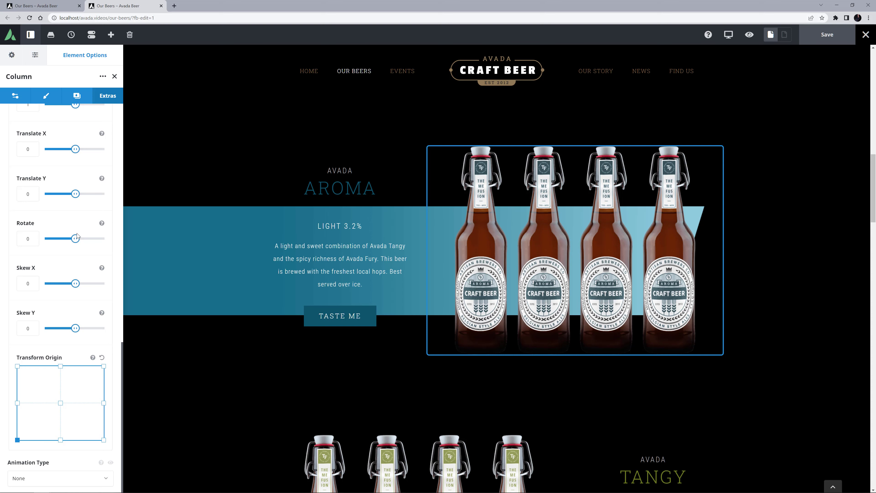
# Step: Review the hover-state Transform settings of the Tangy bottles column, including its Rotate value
pyautogui.scroll(-7, 203, 254)
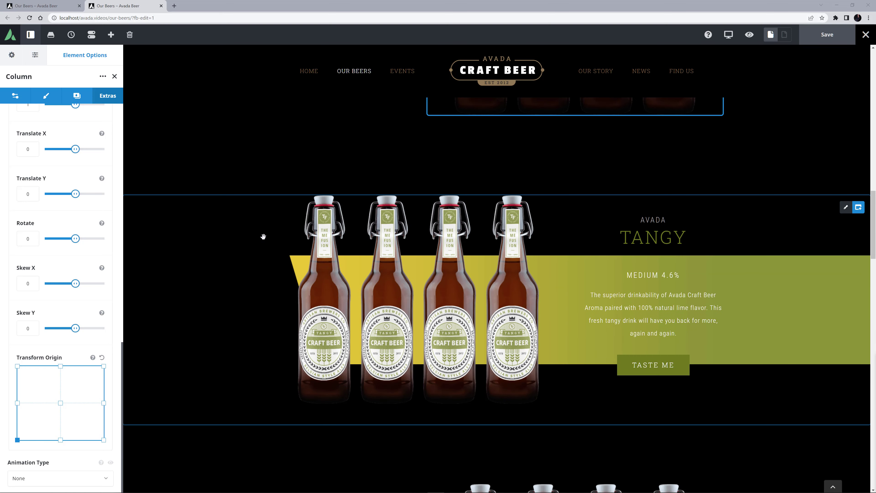
pyautogui.click(276, 201)
pyautogui.click(108, 95)
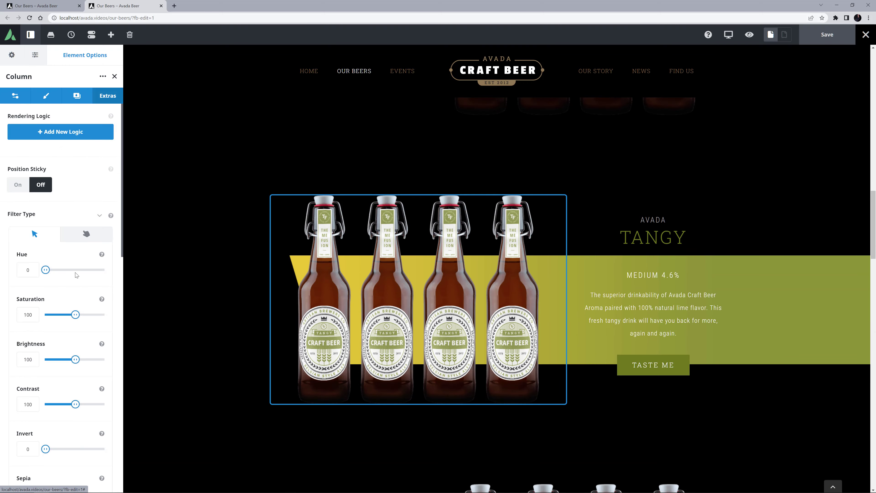
pyautogui.scroll(-10, 77, 275)
pyautogui.click(86, 255)
pyautogui.scroll(-4, 87, 265)
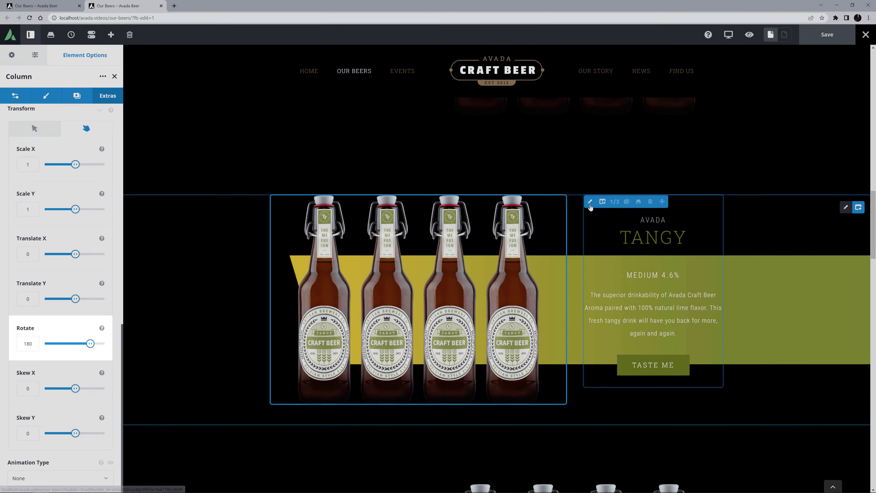
# Step: Check the Avada Tangy text column's hover-state Transform settings, including Translate X
pyautogui.click(590, 202)
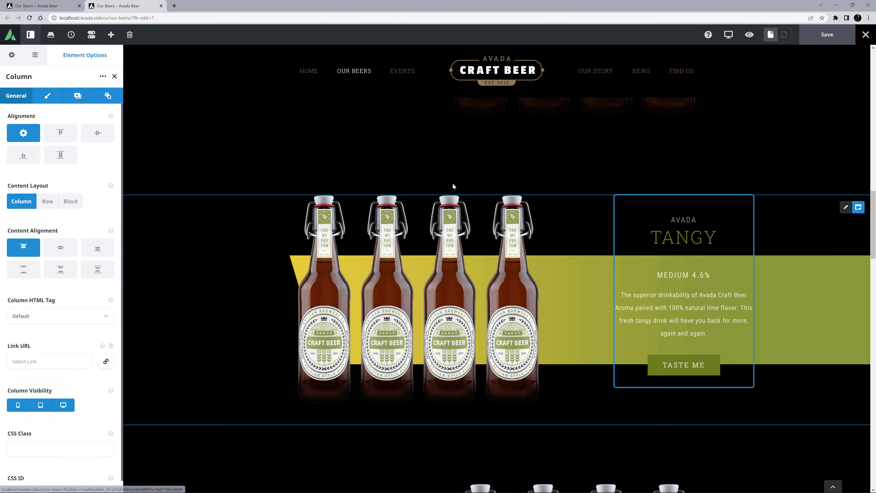
pyautogui.click(108, 95)
pyautogui.scroll(-8, 87, 255)
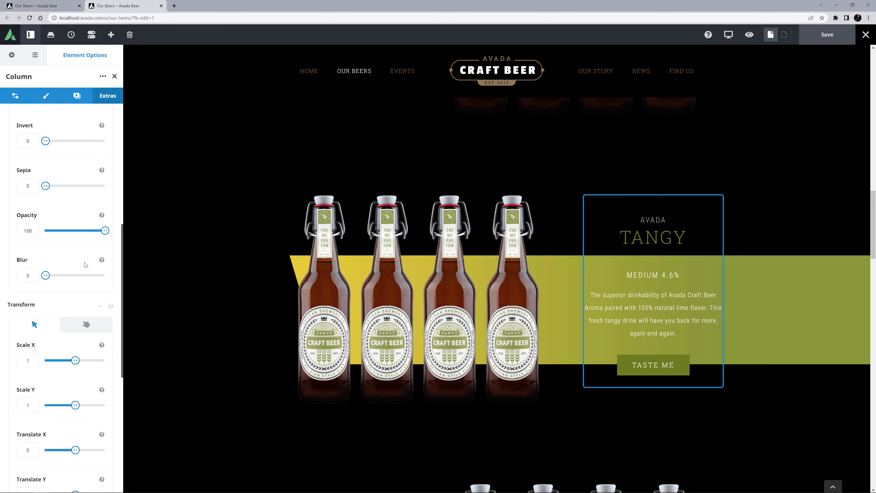
pyautogui.click(86, 324)
pyautogui.scroll(-4, 98, 322)
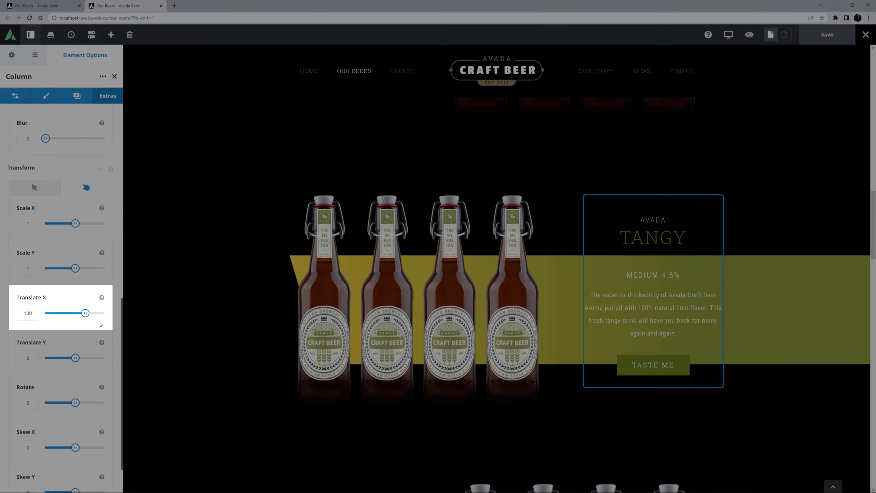
# Step: Open the Avada Fury text column's options and examine its Transform Origin
pyautogui.scroll(-5, 264, 298)
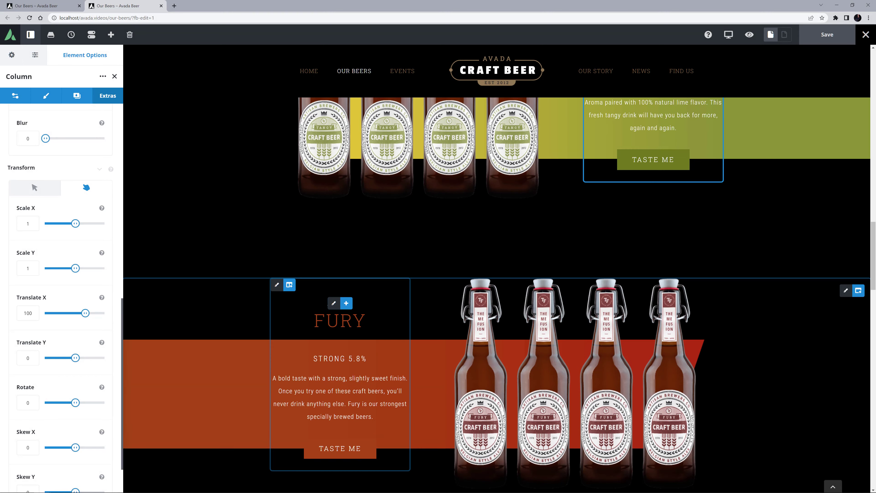
pyautogui.click(277, 284)
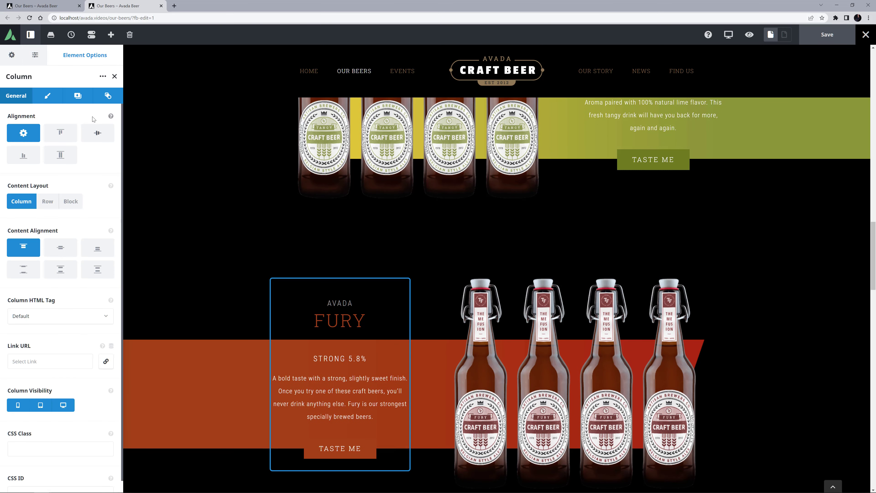
pyautogui.click(107, 96)
pyautogui.scroll(-10, 92, 290)
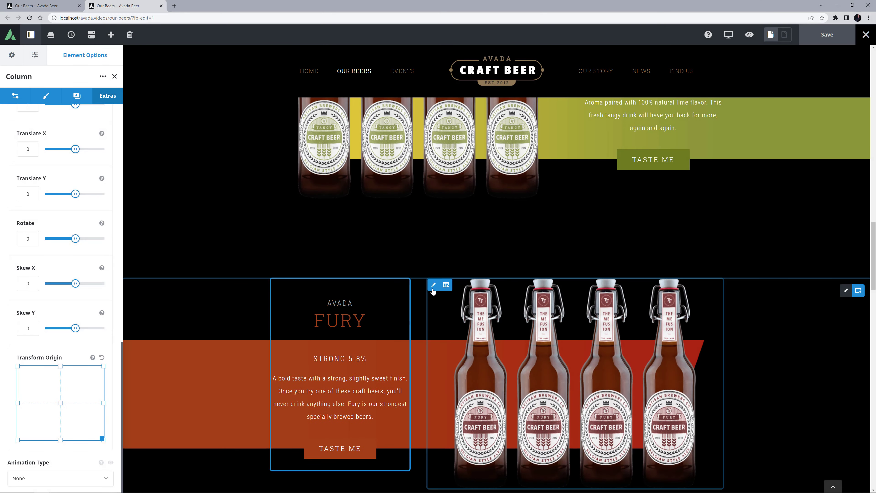
# Step: Inspect the Fury bottles column's hover-state Transform settings, including Translate X and Translate Y
pyautogui.click(433, 285)
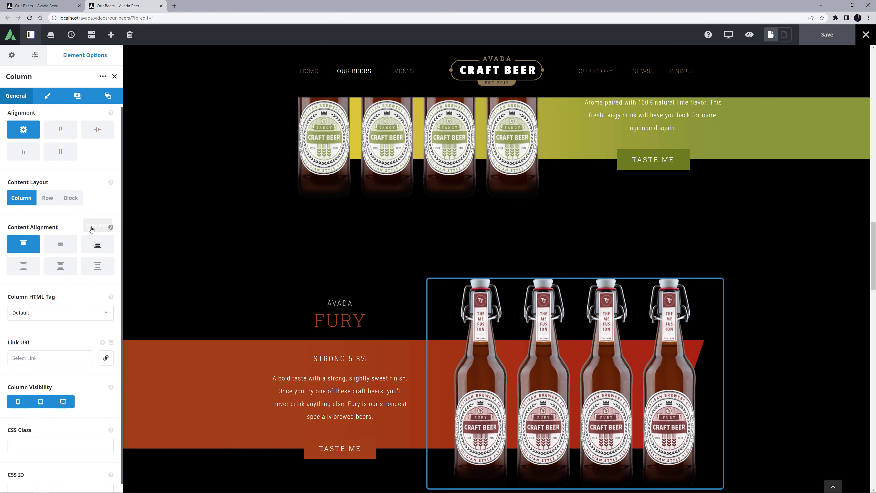
pyautogui.click(108, 96)
pyautogui.scroll(-10, 91, 259)
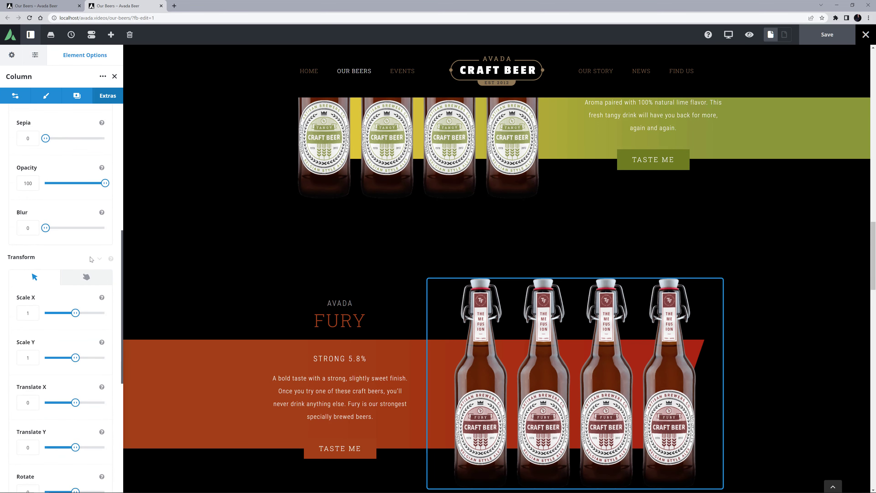
pyautogui.scroll(-4, 91, 258)
pyautogui.click(86, 154)
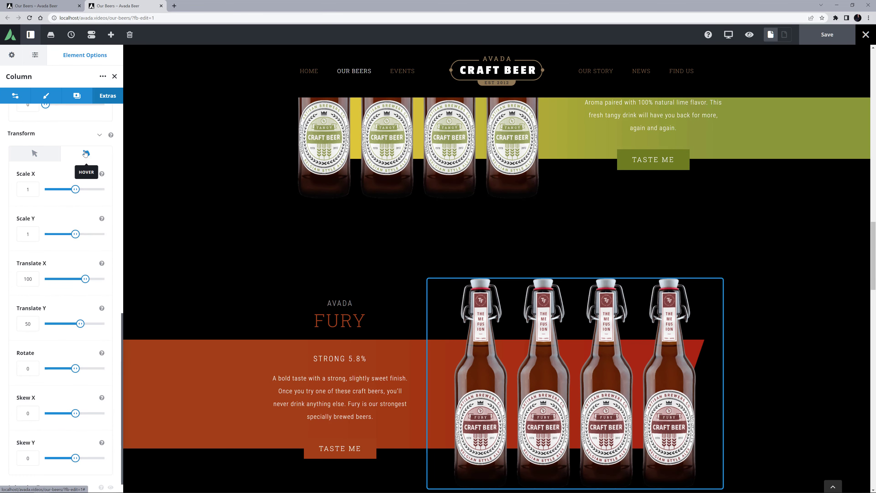